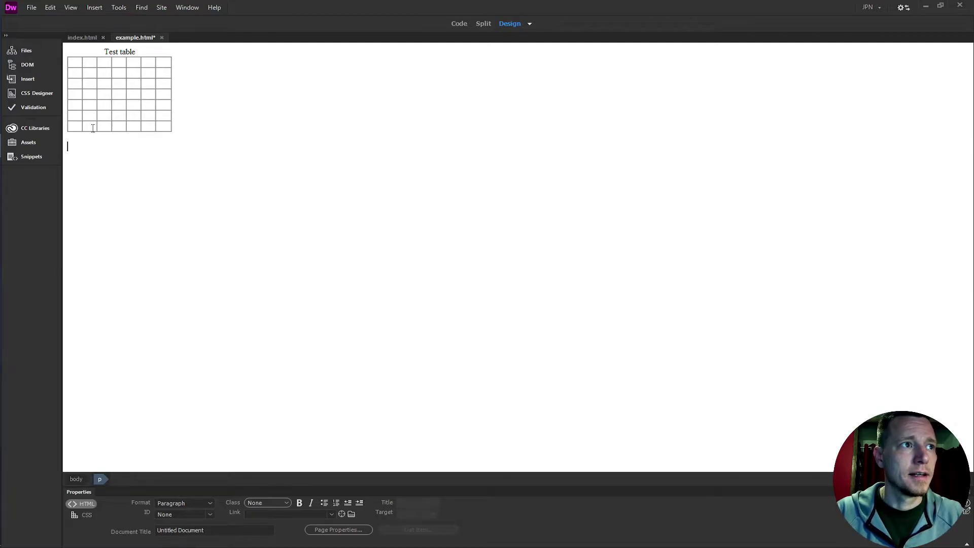
Start inserting a new table below the Test table, with 3 rows and 3 columns
{"action": "left_click", "coordinate": [35, 80]}
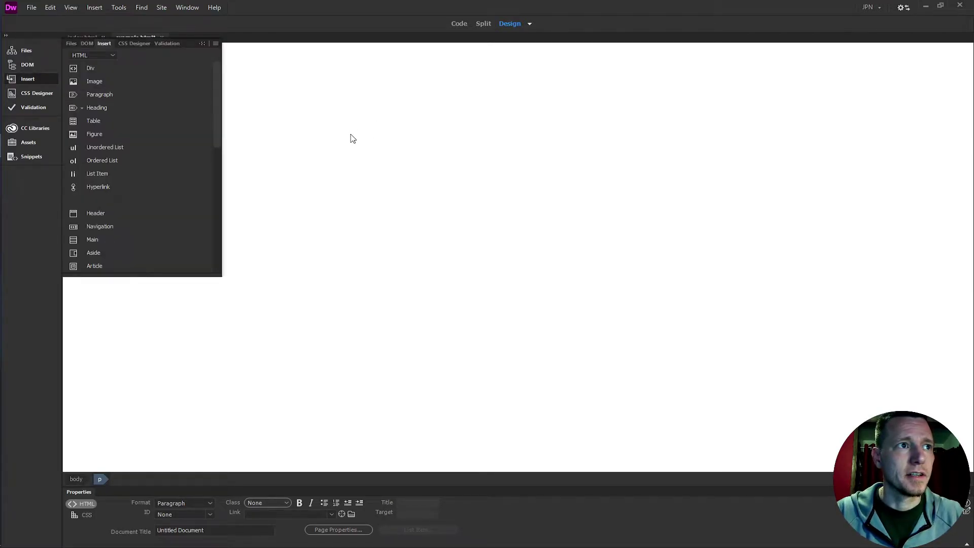
{"action": "left_click", "coordinate": [36, 79]}
{"action": "left_click", "coordinate": [36, 80]}
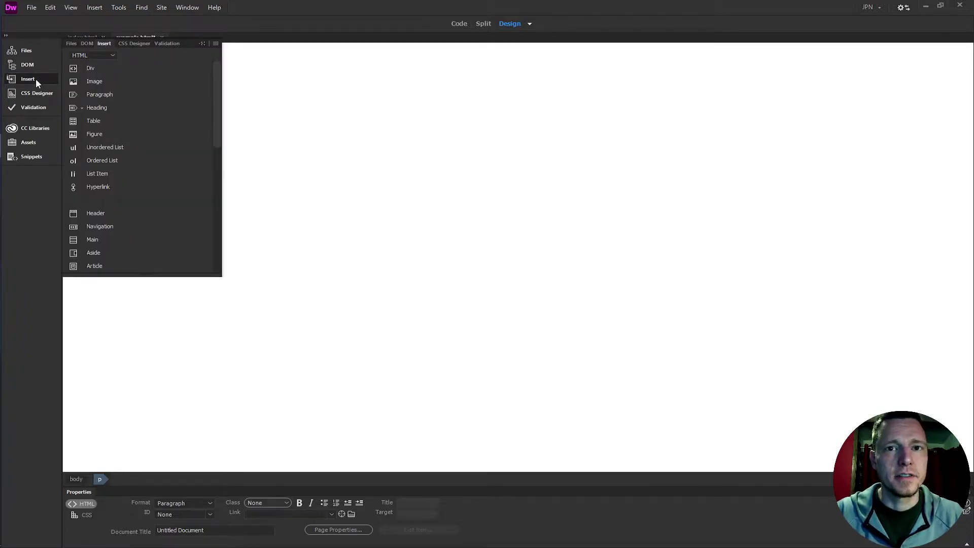
{"action": "left_click", "coordinate": [110, 124]}
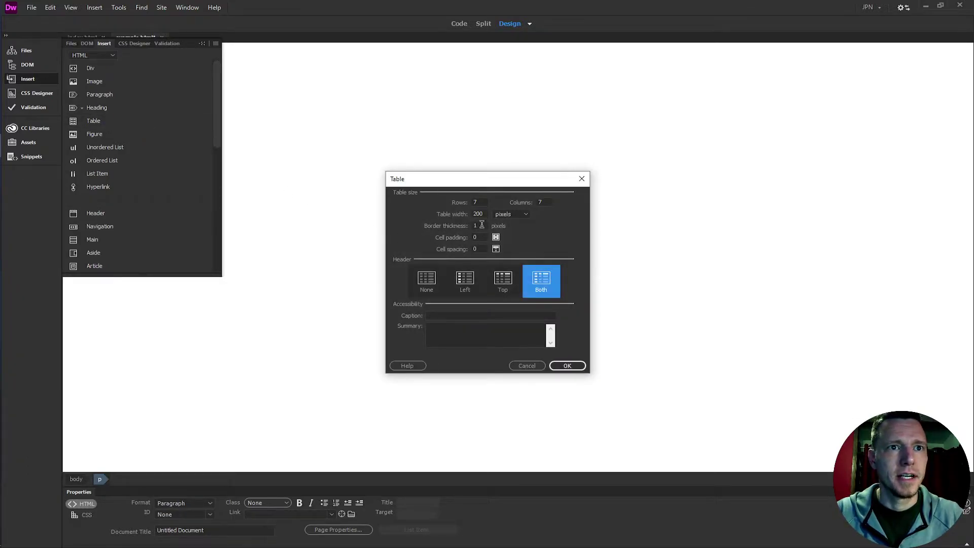
{"action": "double_click", "coordinate": [484, 201]}
{"action": "type", "text": "3"}
{"action": "double_click", "coordinate": [548, 203]}
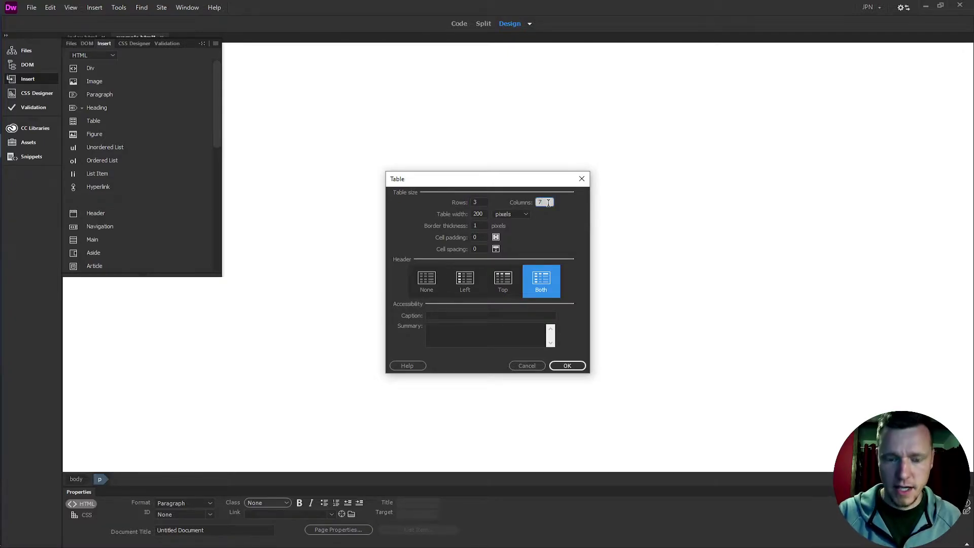
{"action": "type", "text": "3"}
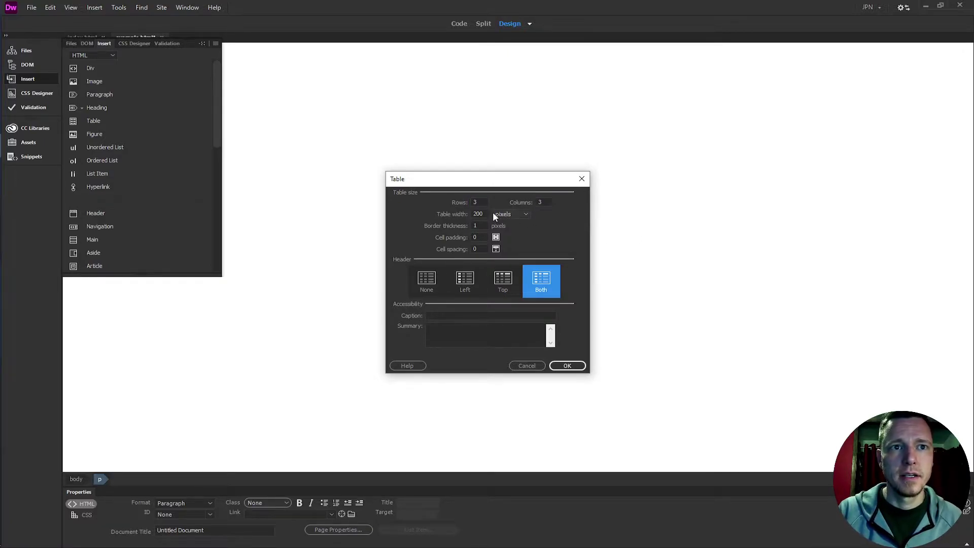
Set the new table's width to 100 percent and keep the border thickness at 1 pixel
{"action": "left_click", "coordinate": [526, 214]}
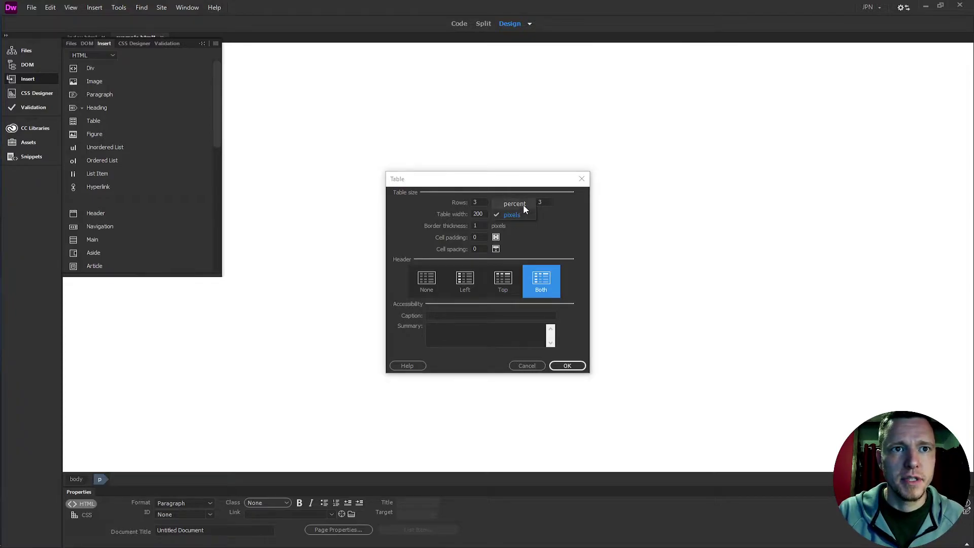
{"action": "left_click", "coordinate": [523, 205]}
{"action": "double_click", "coordinate": [481, 214]}
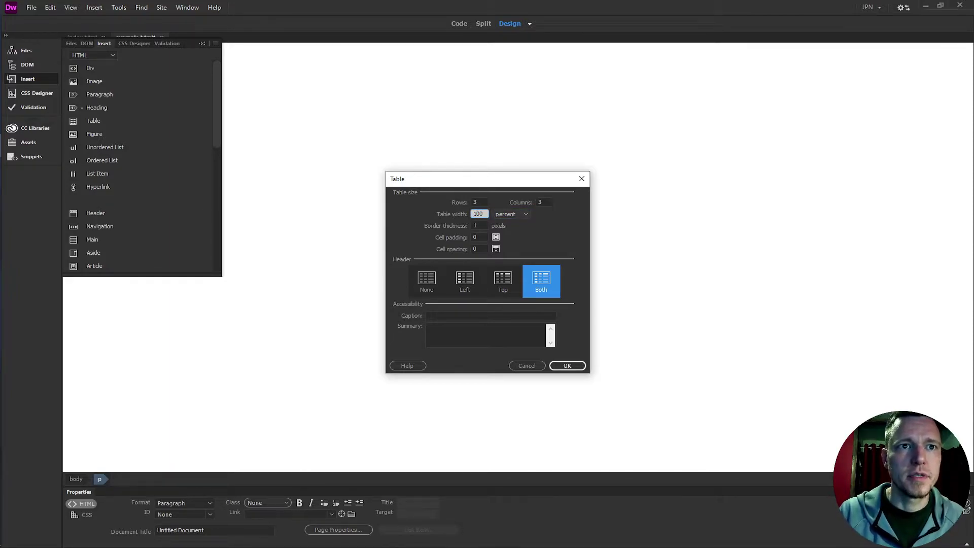
{"action": "left_click", "coordinate": [549, 232]}
{"action": "double_click", "coordinate": [476, 225]}
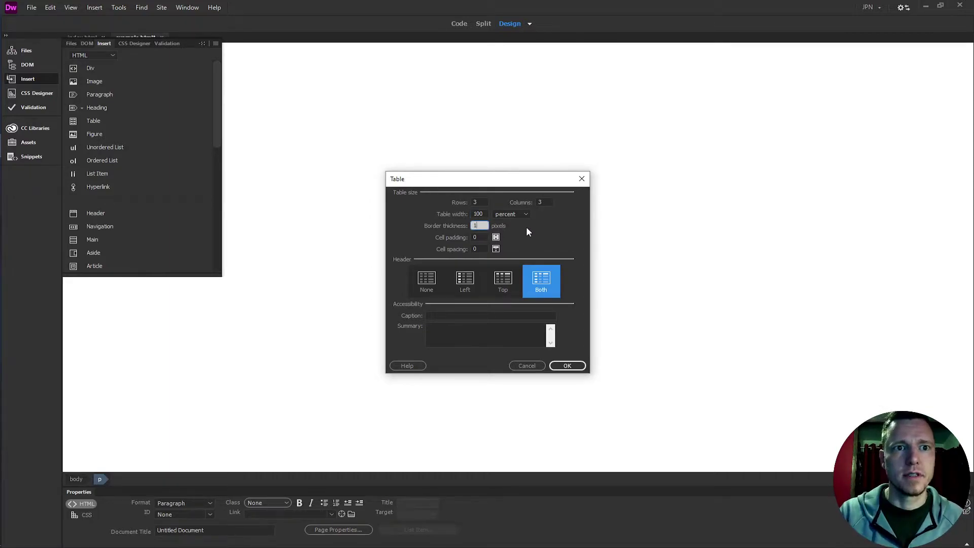
{"action": "left_click", "coordinate": [537, 236]}
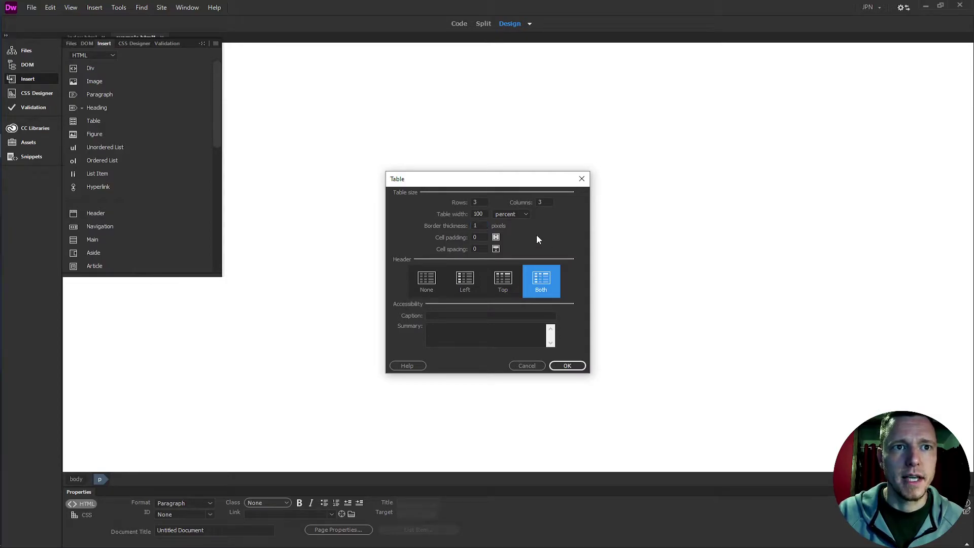
Clear the new table's cell padding and cell spacing, and enter 0 for both again
{"action": "double_click", "coordinate": [484, 237]}
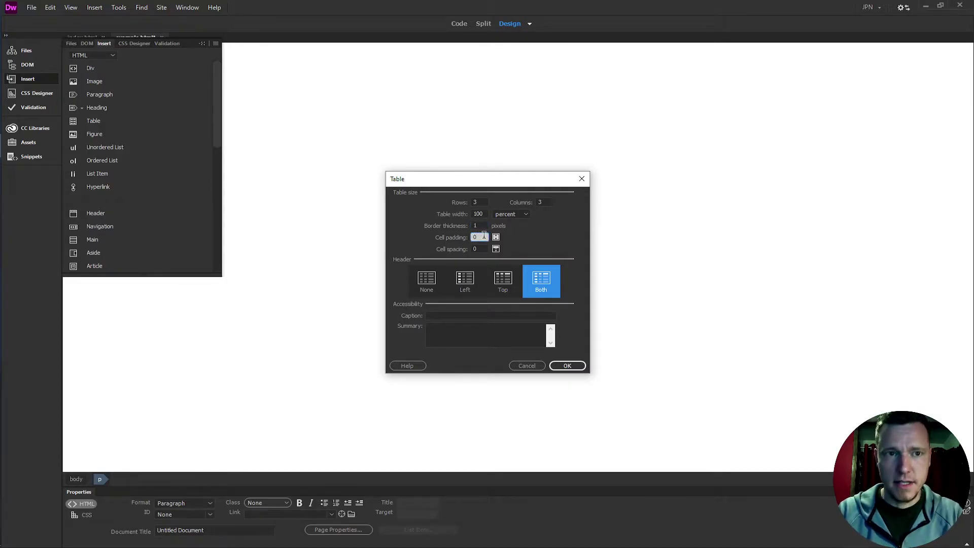
{"action": "key", "text": "BackSpace"}
{"action": "double_click", "coordinate": [479, 248]}
{"action": "key", "text": "BackSpace"}
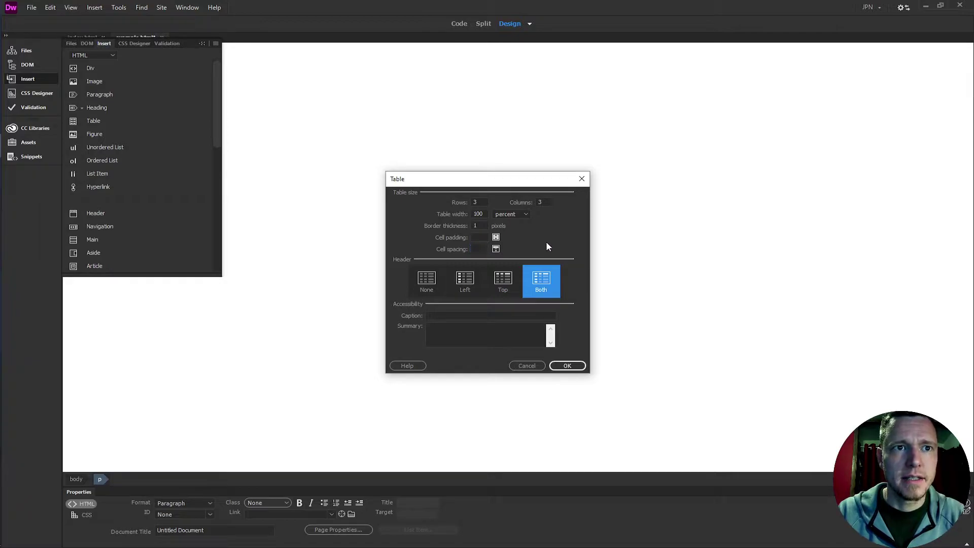
{"action": "key", "text": "shift+Tab"}
{"action": "key", "text": "shift+Tab"}
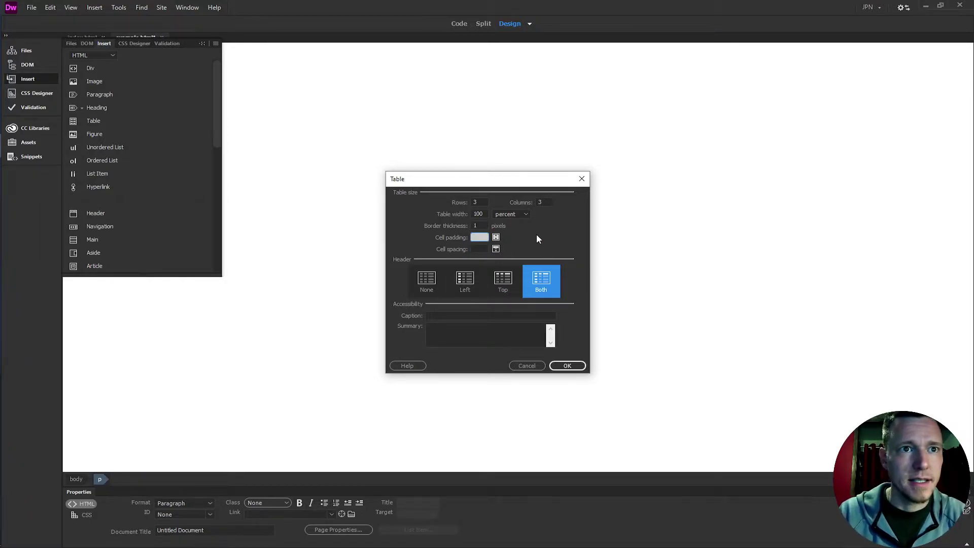
{"action": "type", "text": "0"}
{"action": "left_click", "coordinate": [479, 248]}
{"action": "left_click", "coordinate": [536, 238]}
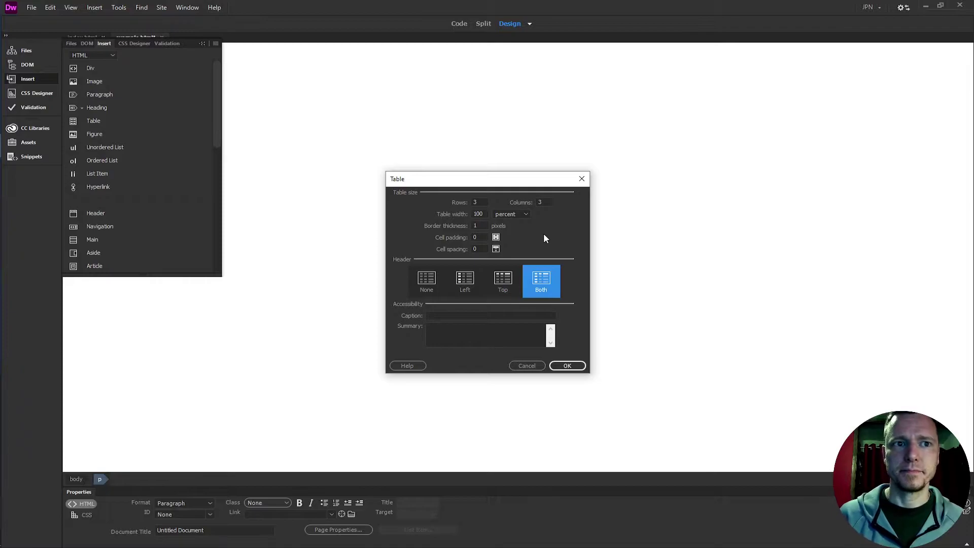
Try the Both header layout for the new table, and settle on None
{"action": "left_click", "coordinate": [418, 282]}
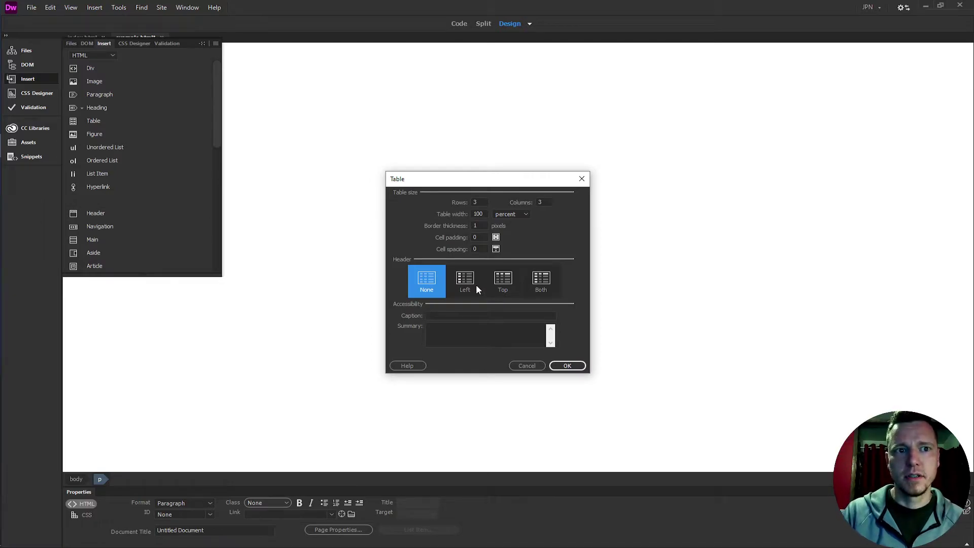
{"action": "left_click", "coordinate": [541, 286]}
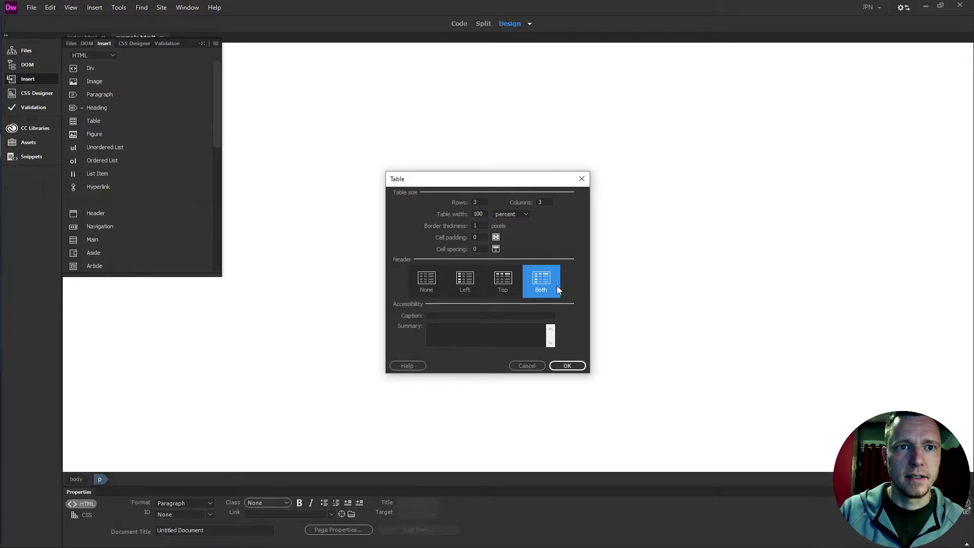
{"action": "left_click", "coordinate": [430, 286]}
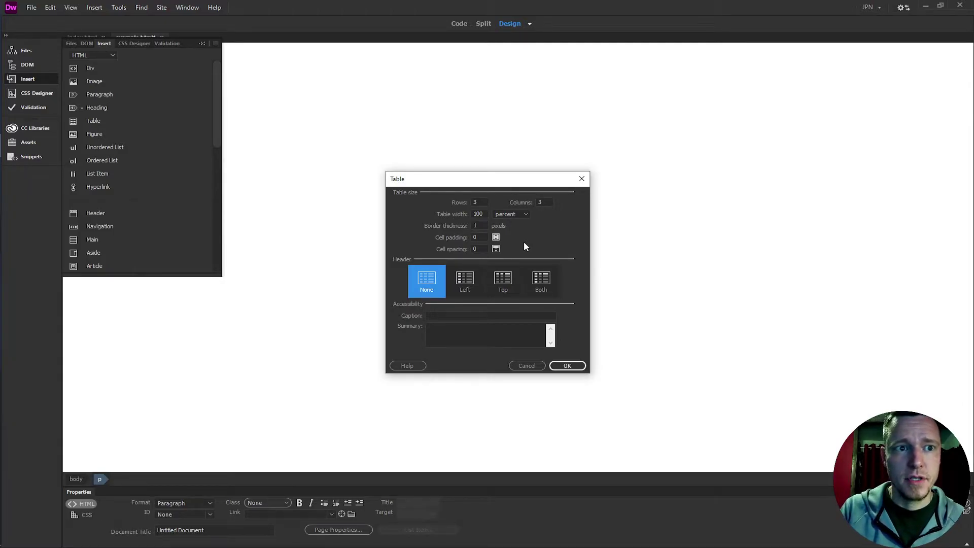
Give the table the caption "test caption" and the summary "test summary", and insert it into the page
{"action": "left_click", "coordinate": [532, 315]}
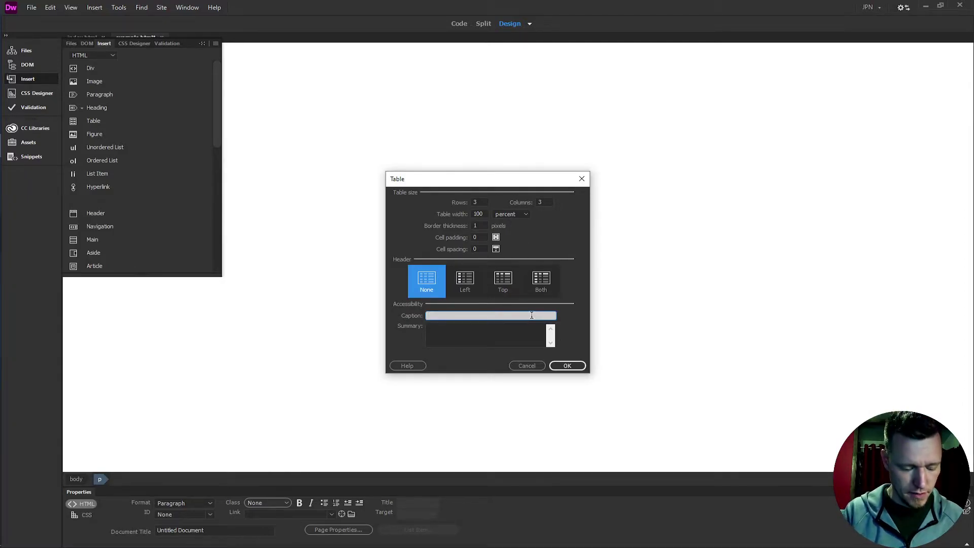
{"action": "type", "text": "test caption"}
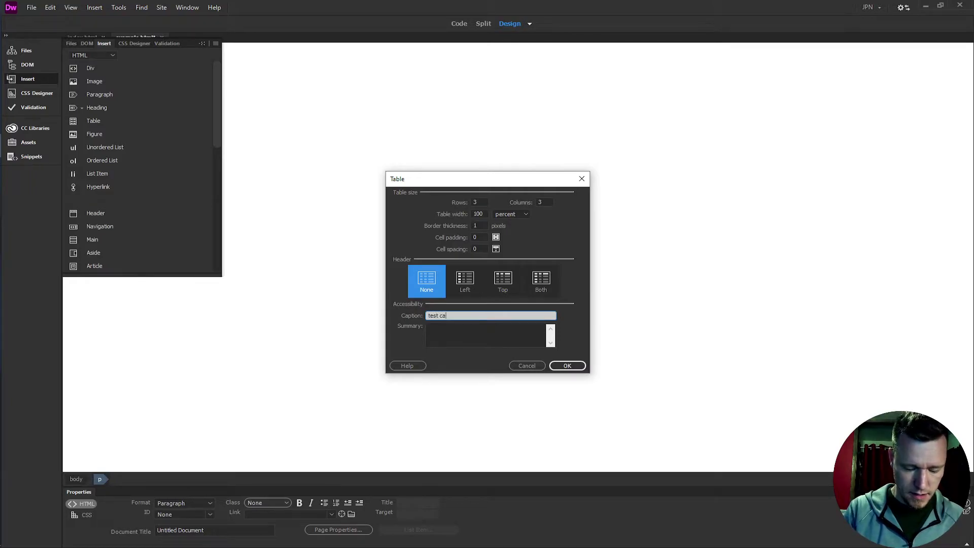
{"action": "left_click", "coordinate": [492, 335]}
{"action": "type", "text": "test summary"}
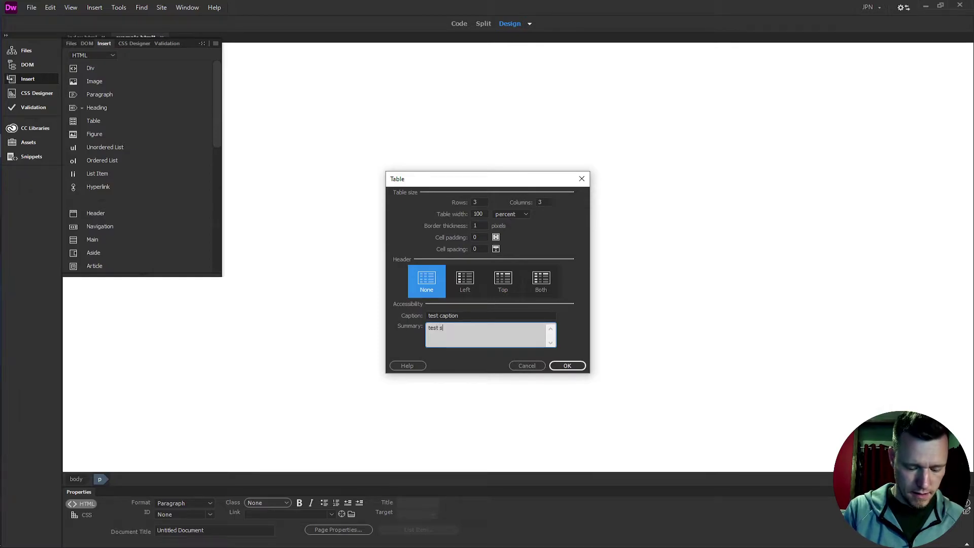
{"action": "left_click", "coordinate": [487, 315]}
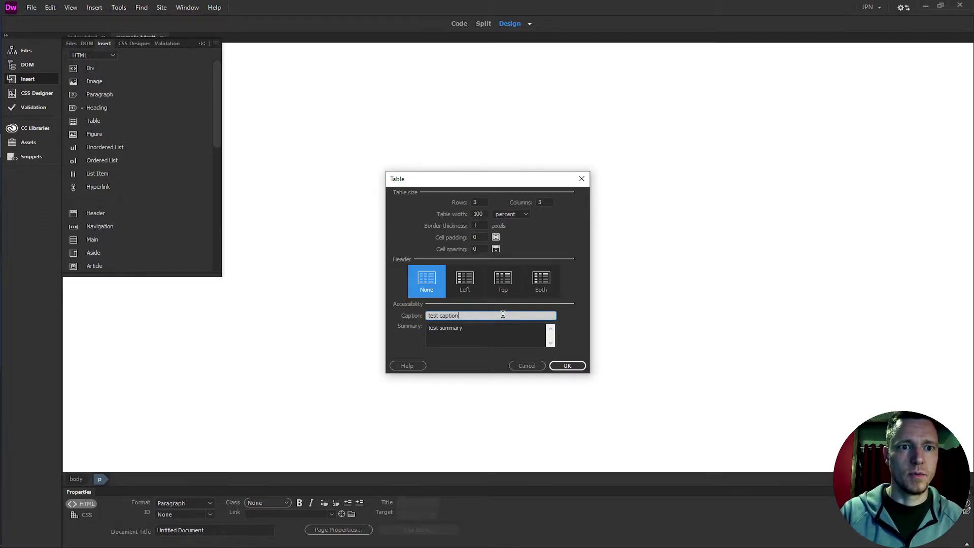
{"action": "left_click", "coordinate": [568, 367]}
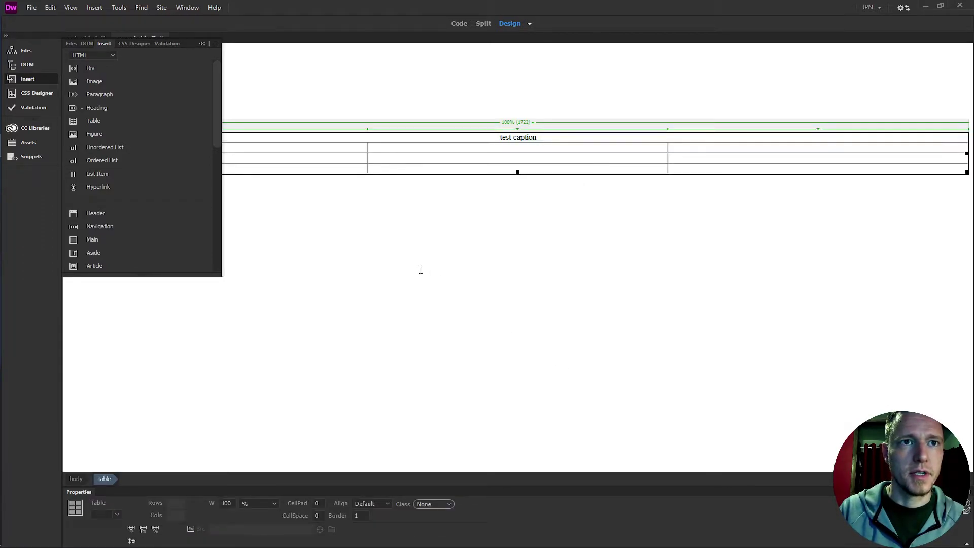
{"action": "left_click", "coordinate": [421, 271]}
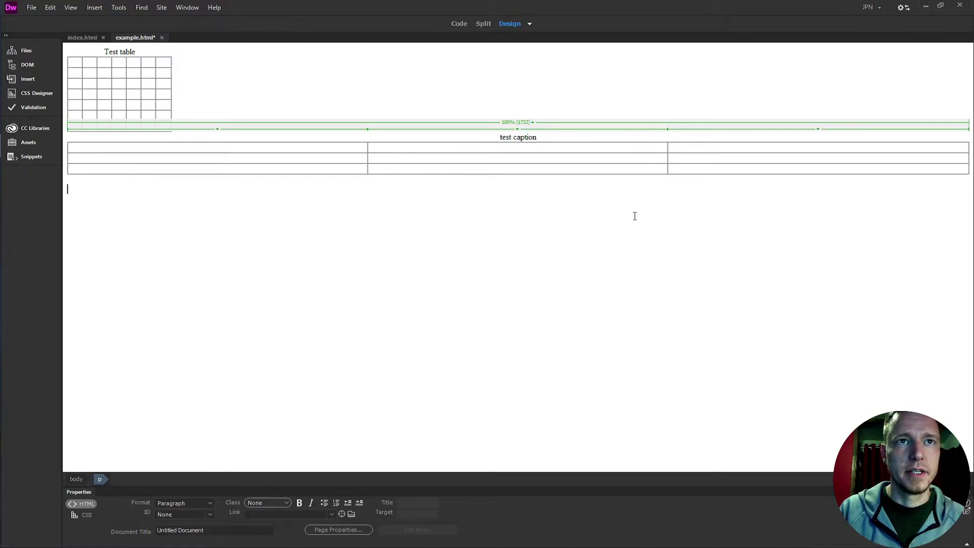
Check the available view modes and display the properties of the "test caption" table
{"action": "left_click", "coordinate": [530, 25]}
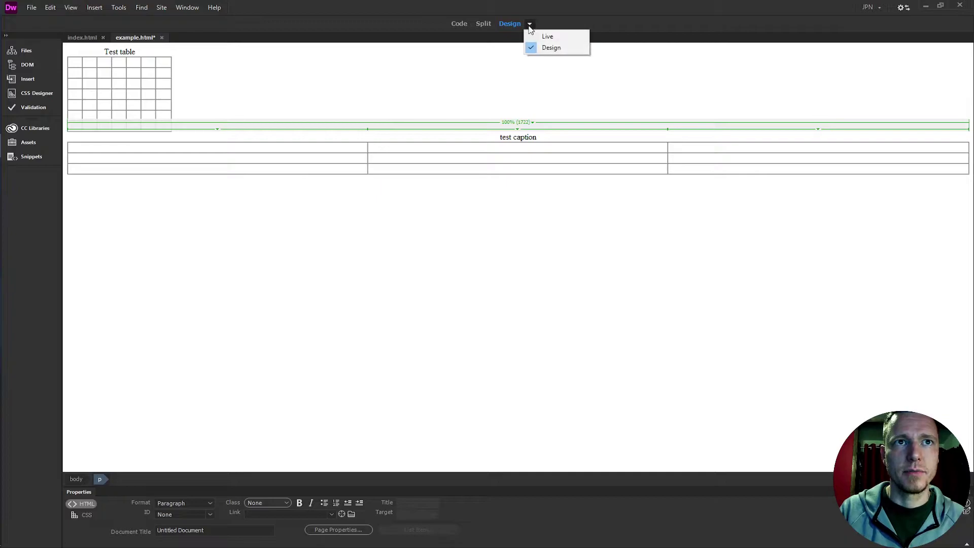
{"action": "left_click", "coordinate": [645, 28]}
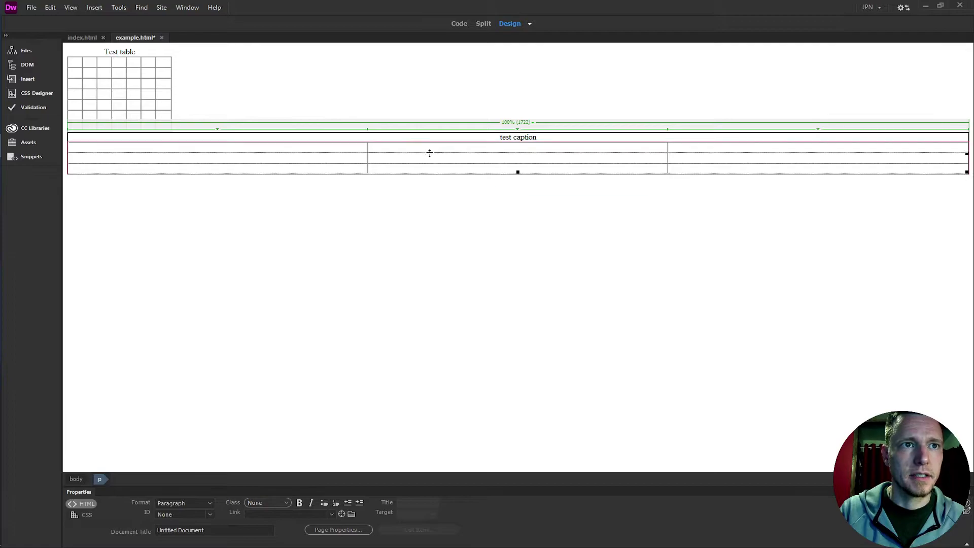
{"action": "left_click", "coordinate": [447, 153]}
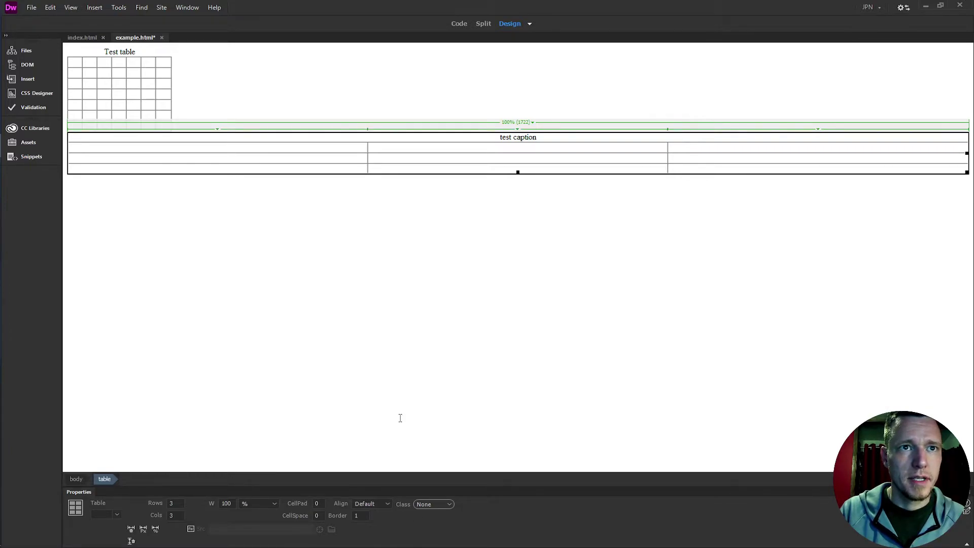
Merge the three cells in the first row of the "test caption" table into one cell
{"action": "left_click", "coordinate": [430, 158]}
{"action": "left_click", "coordinate": [364, 148]}
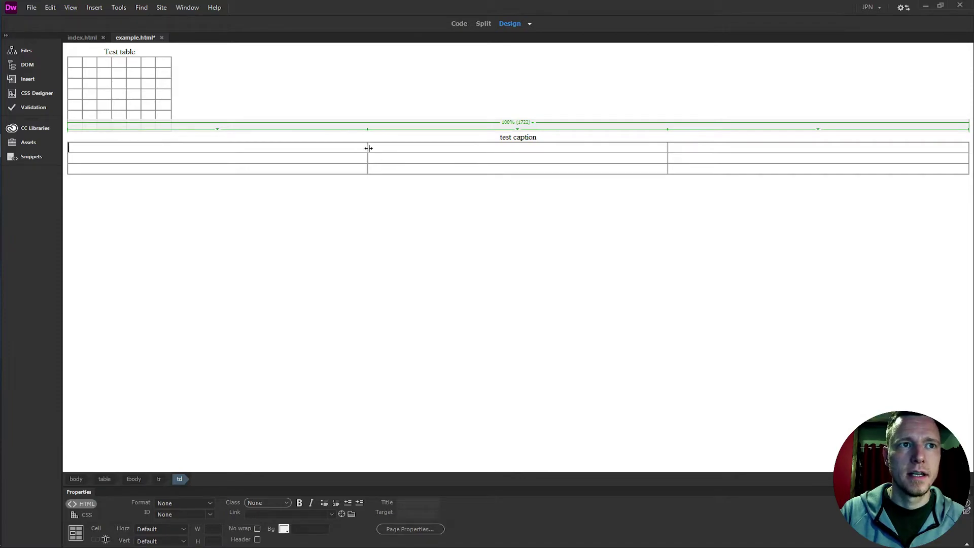
{"action": "left_click_drag", "start_coordinate": [348, 145], "coordinate": [692, 152]}
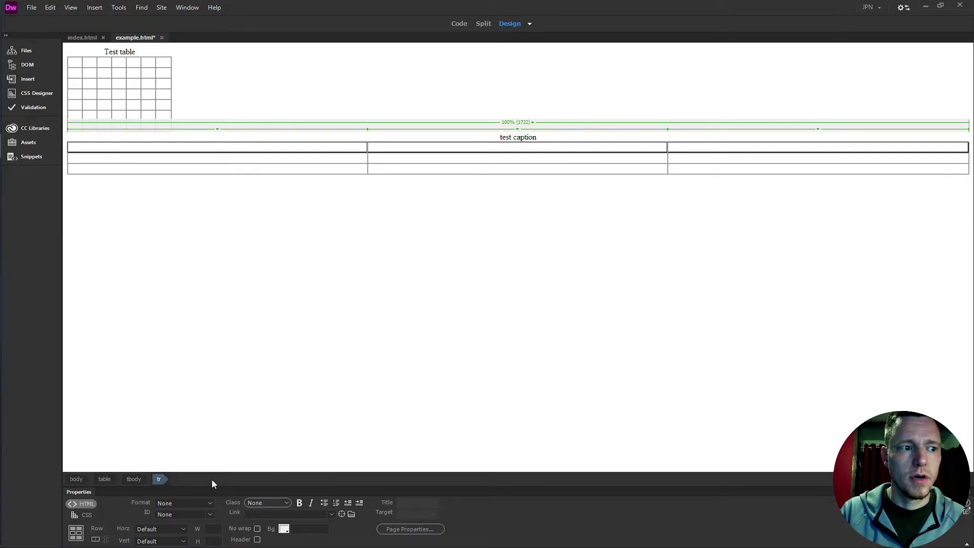
{"action": "left_click", "coordinate": [96, 540]}
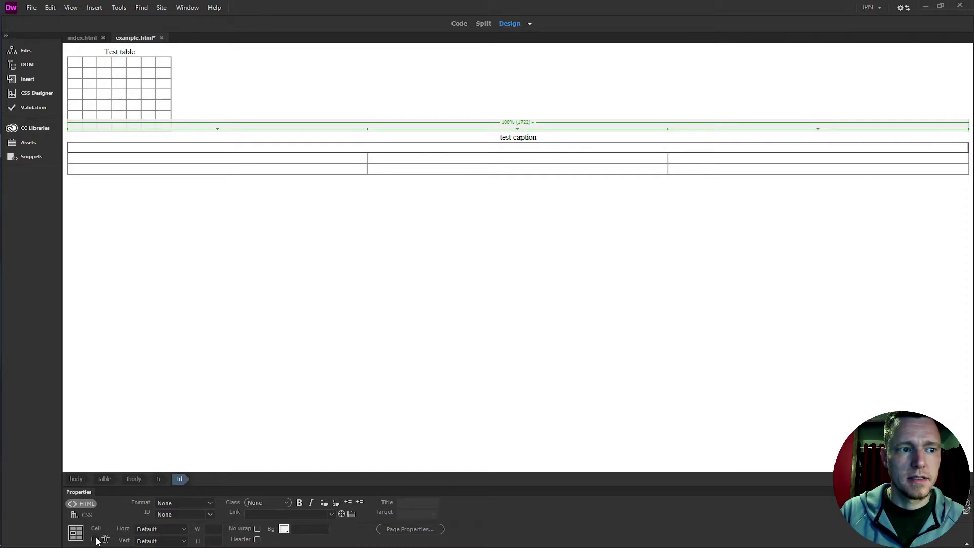
{"action": "left_click", "coordinate": [387, 159]}
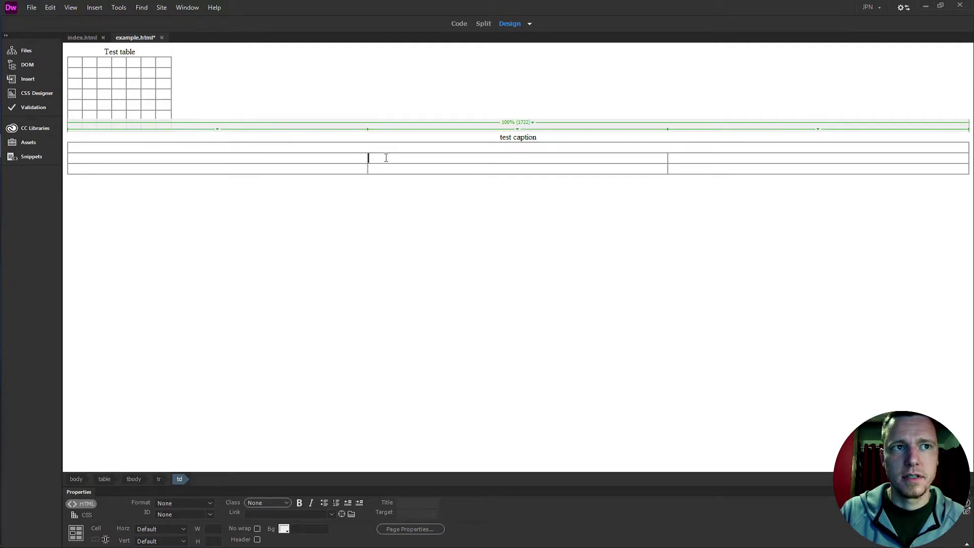
{"action": "left_click", "coordinate": [408, 148]}
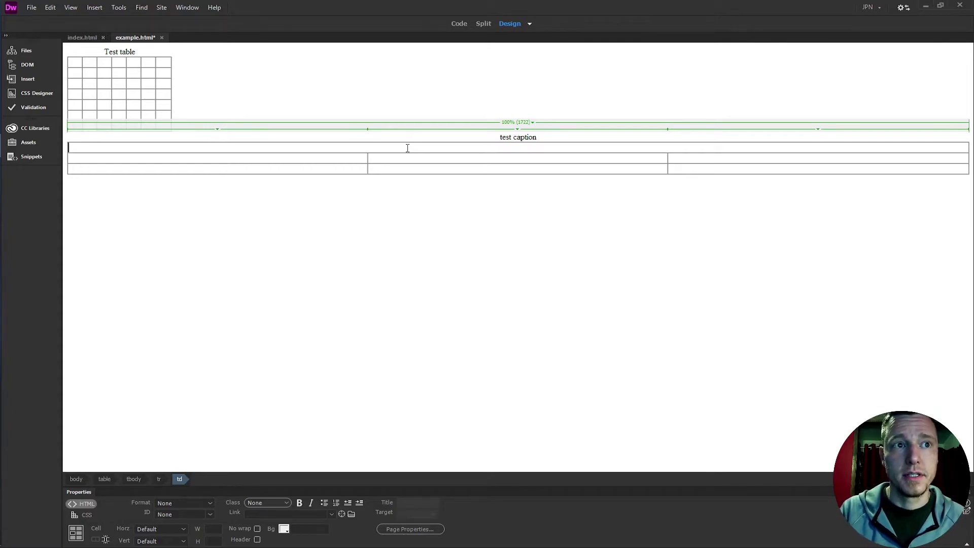
Merge the four cells of the second and third columns in the lower two rows, and undo that merge
{"action": "left_click_drag", "start_coordinate": [652, 159], "coordinate": [679, 178]}
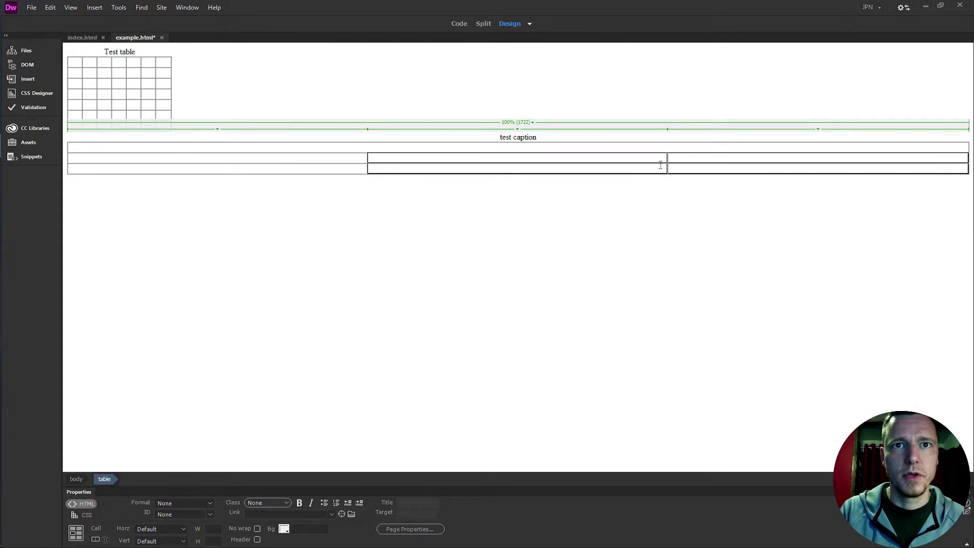
{"action": "left_click", "coordinate": [96, 539]}
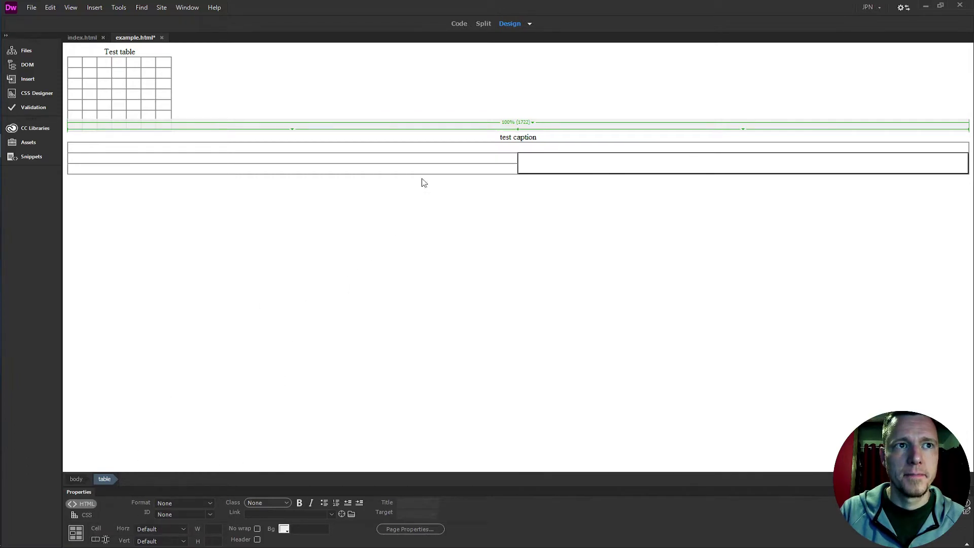
{"action": "left_click", "coordinate": [437, 167]}
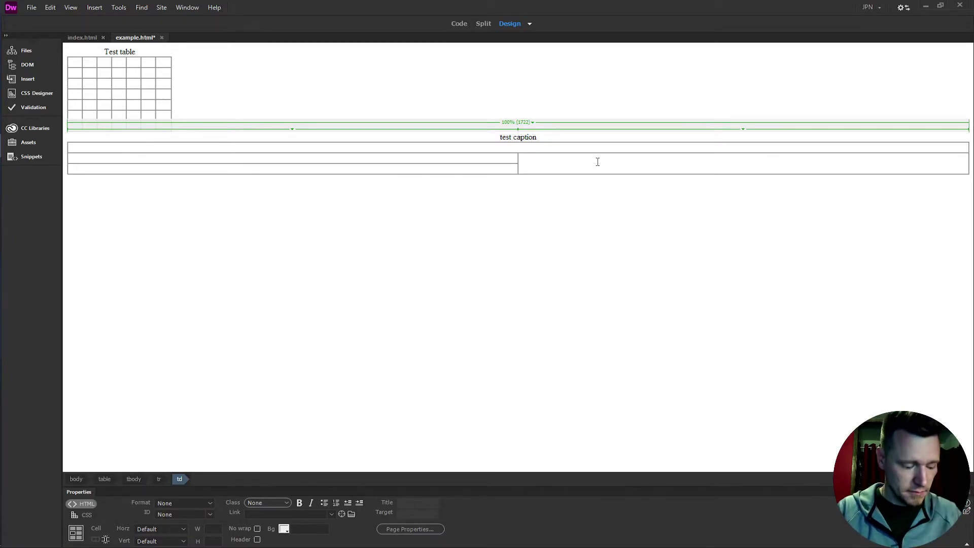
{"action": "key", "text": "ctrl+z"}
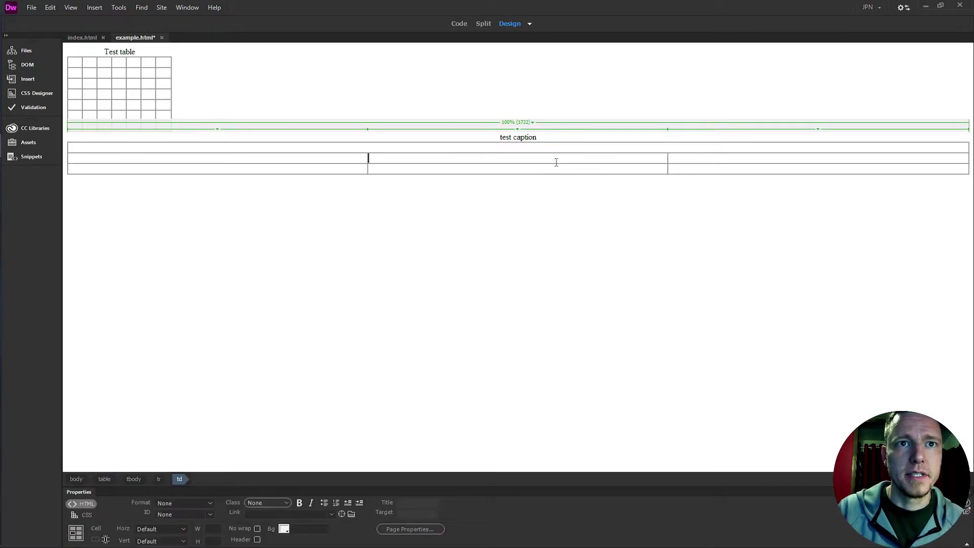
Merge the two middle-column cells in the lower two rows of the "test caption" table into one cell
{"action": "left_click", "coordinate": [557, 166], "text": "shift"}
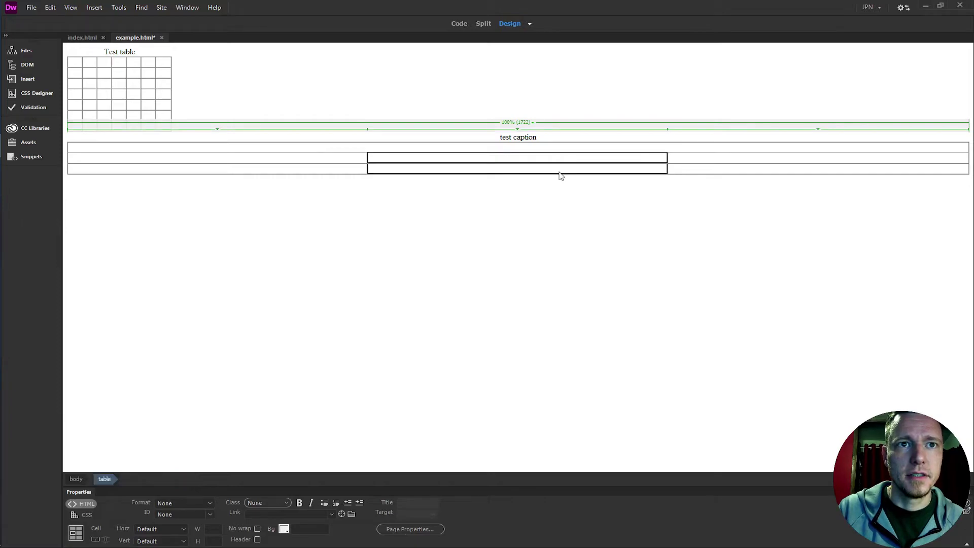
{"action": "left_click", "coordinate": [95, 539]}
{"action": "left_click", "coordinate": [301, 162]}
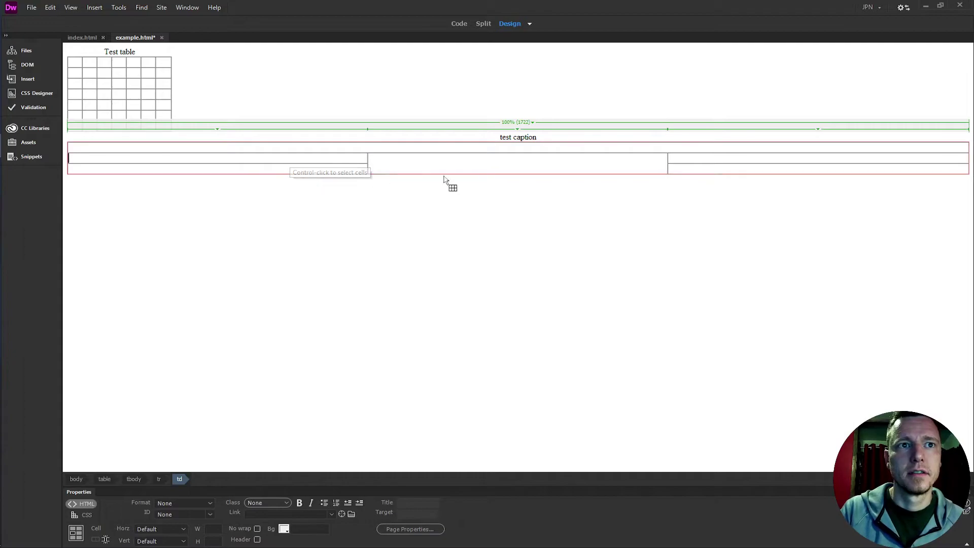
{"action": "left_click", "coordinate": [531, 162]}
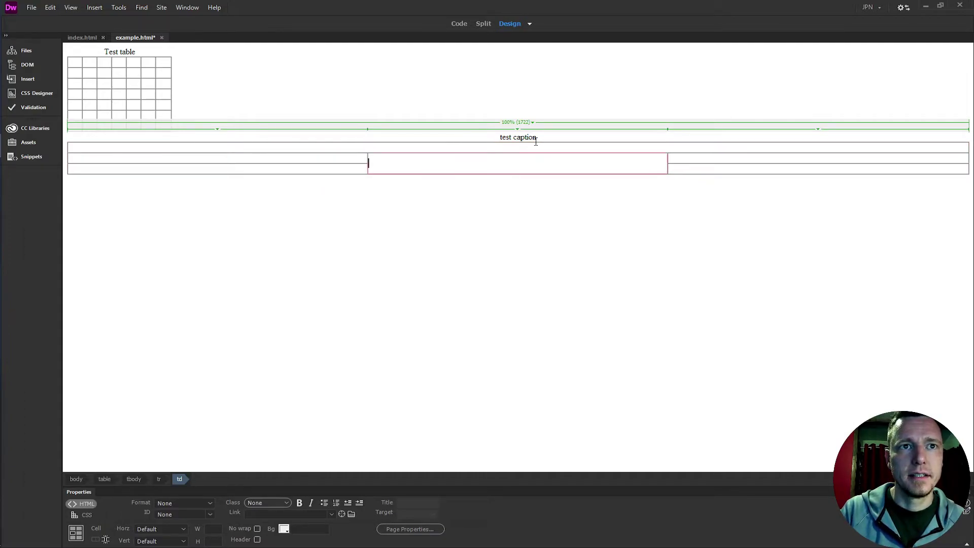
{"action": "left_click", "coordinate": [547, 146]}
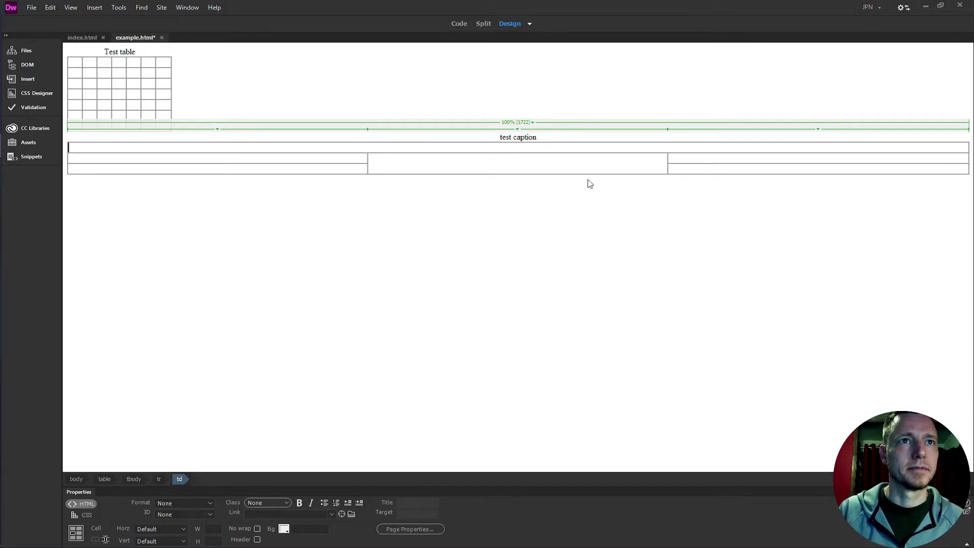
Show example.html in Split view and examine the caption element and the summary attribute in the "test caption" table's code
{"action": "left_click", "coordinate": [483, 24]}
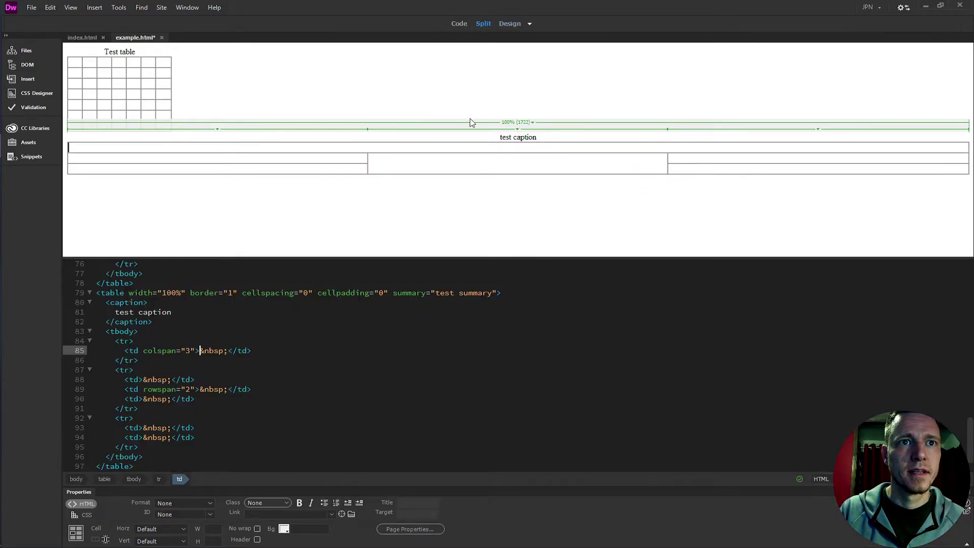
{"action": "scroll", "coordinate": [282, 340], "scroll_direction": "up", "scroll_amount": 9}
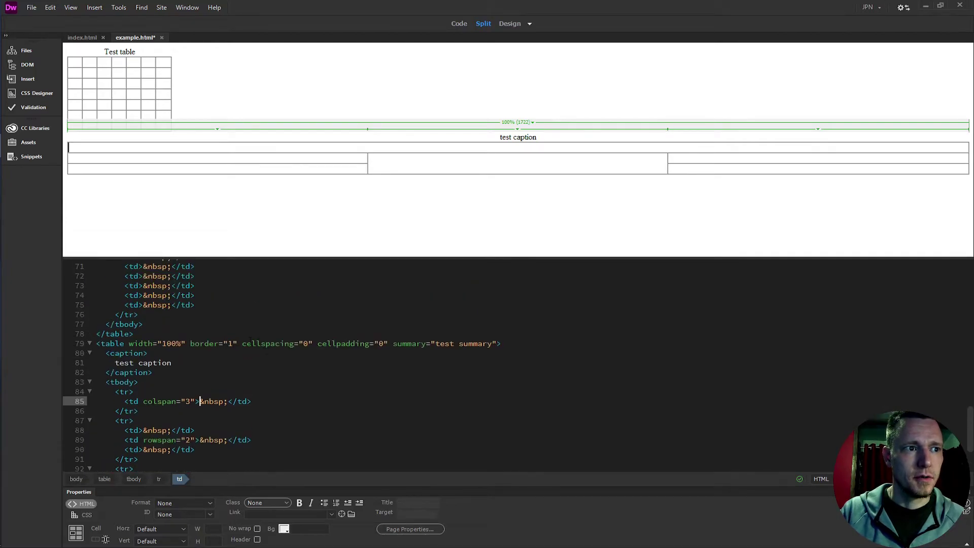
{"action": "scroll", "coordinate": [282, 365], "scroll_direction": "down", "scroll_amount": 9}
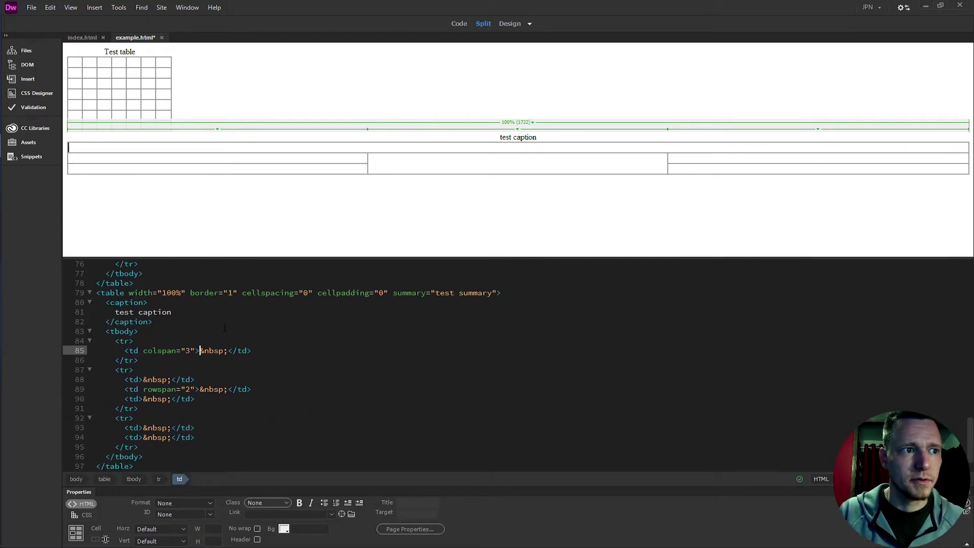
{"action": "left_click", "coordinate": [197, 313]}
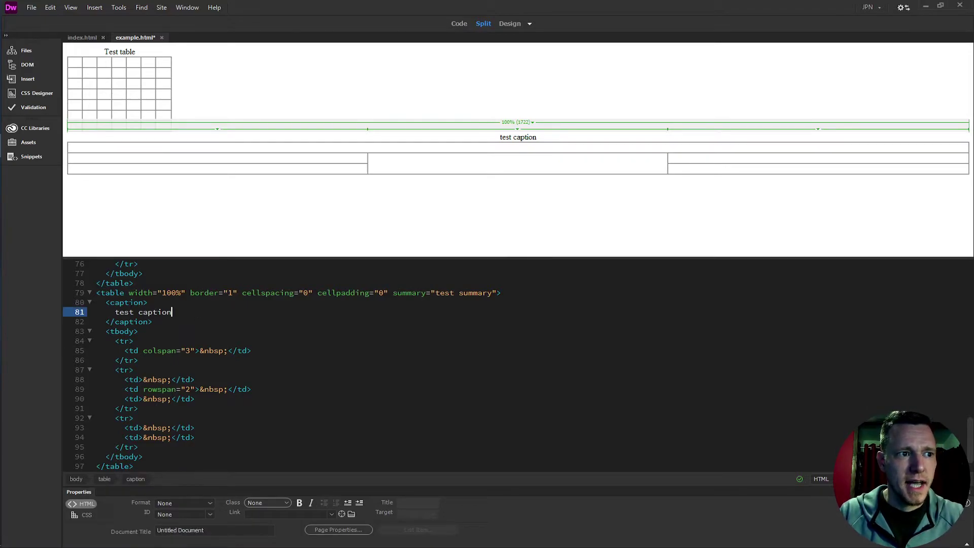
{"action": "left_click_drag", "start_coordinate": [106, 303], "coordinate": [178, 321]}
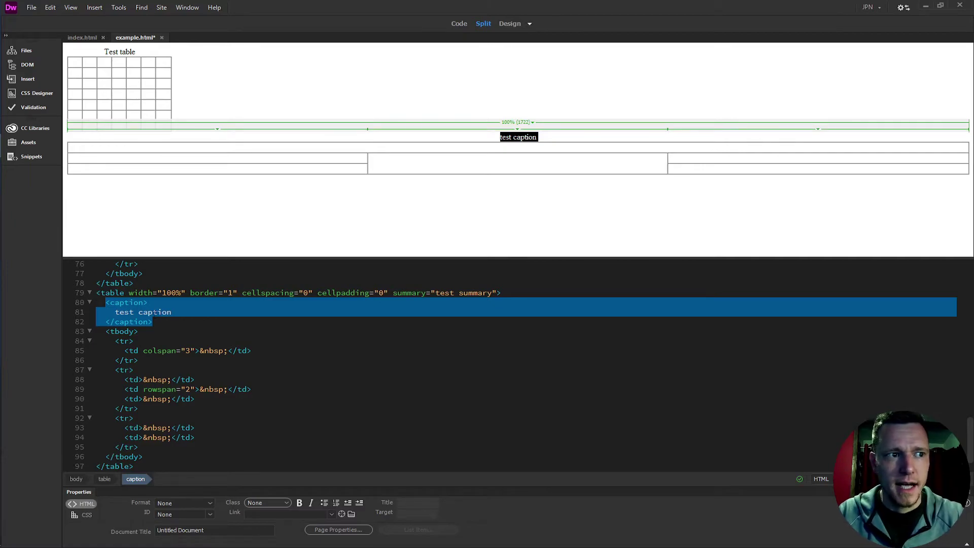
{"action": "left_click", "coordinate": [190, 314]}
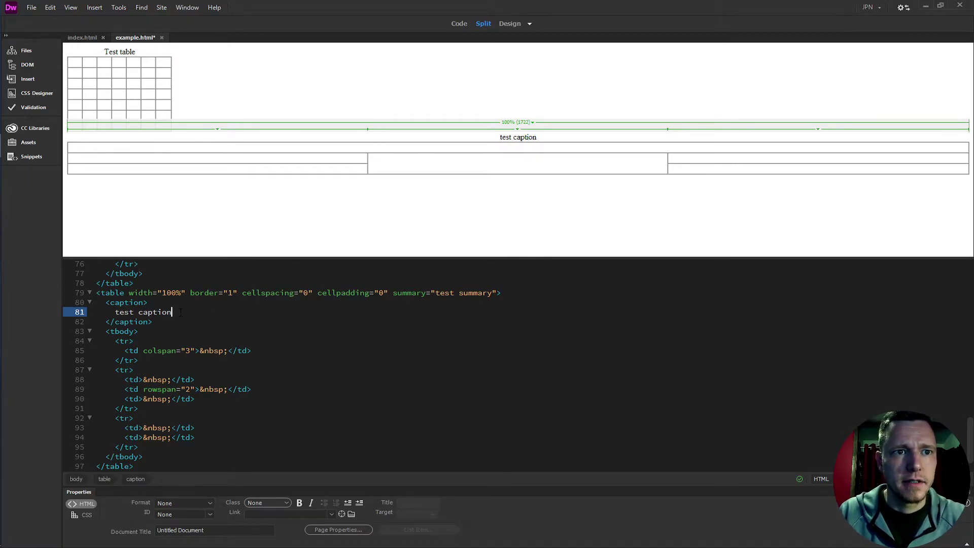
{"action": "left_click", "coordinate": [394, 294]}
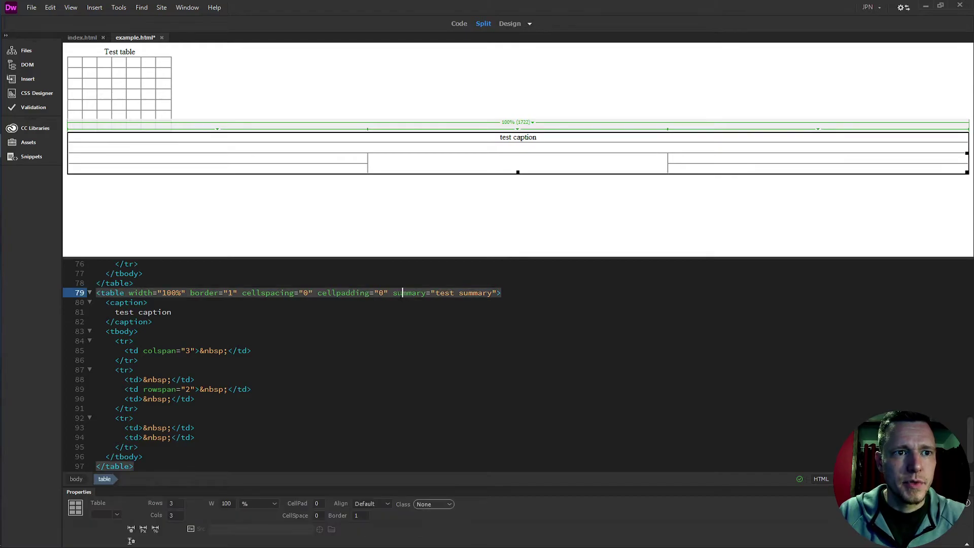
{"action": "left_click_drag", "start_coordinate": [389, 294], "coordinate": [508, 293]}
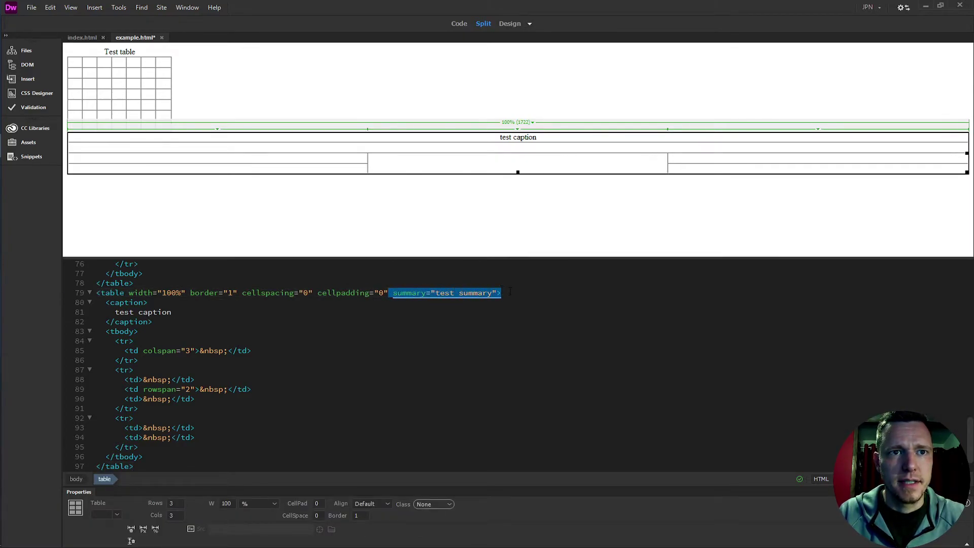
{"action": "left_click", "coordinate": [514, 296]}
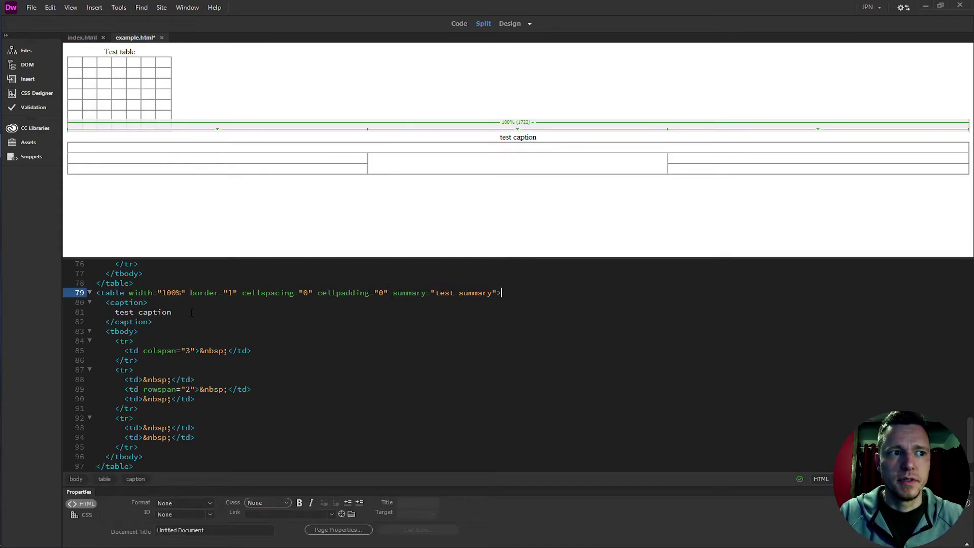
{"action": "left_click", "coordinate": [213, 310]}
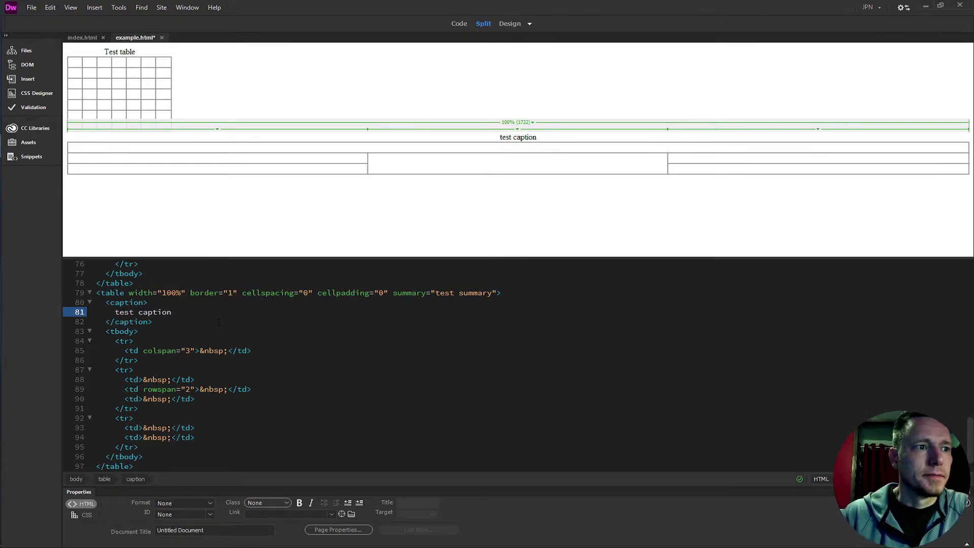
Examine the tbody element and the opening tr tag of each row in the "test caption" table's code
{"action": "scroll", "coordinate": [166, 324], "scroll_direction": "down", "scroll_amount": 2}
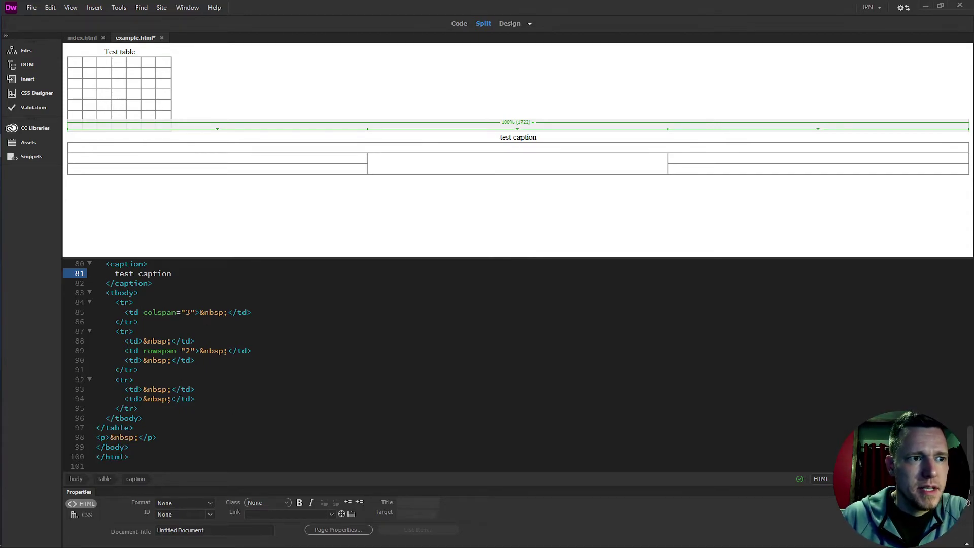
{"action": "left_click", "coordinate": [143, 295]}
{"action": "left_click_drag", "start_coordinate": [134, 294], "coordinate": [105, 294]}
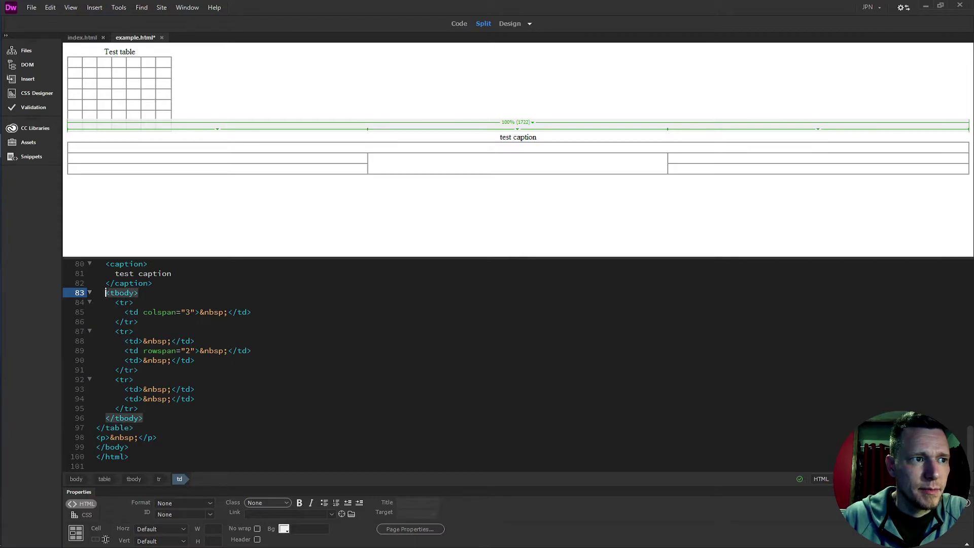
{"action": "left_click", "coordinate": [149, 297]}
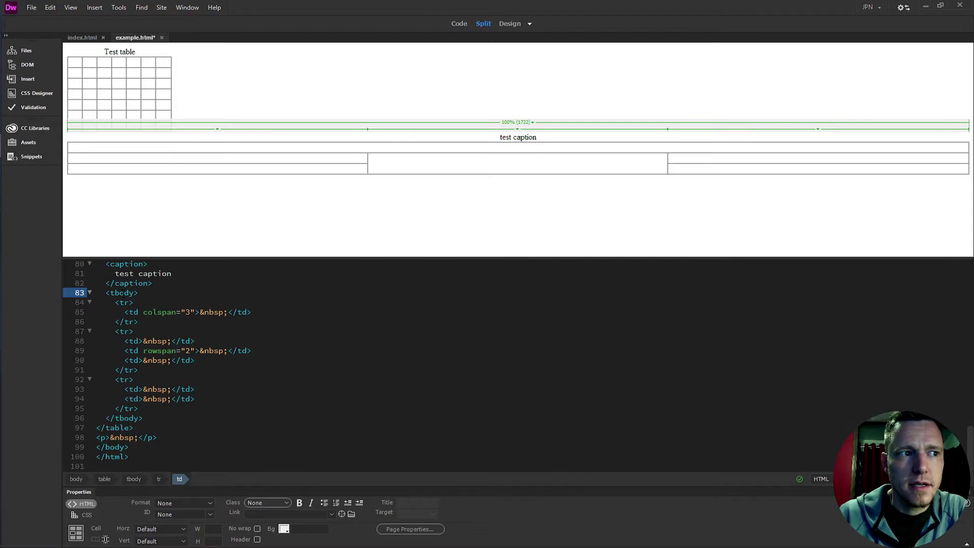
{"action": "left_click", "coordinate": [120, 303]}
{"action": "left_click", "coordinate": [130, 302]}
{"action": "left_click", "coordinate": [129, 331]}
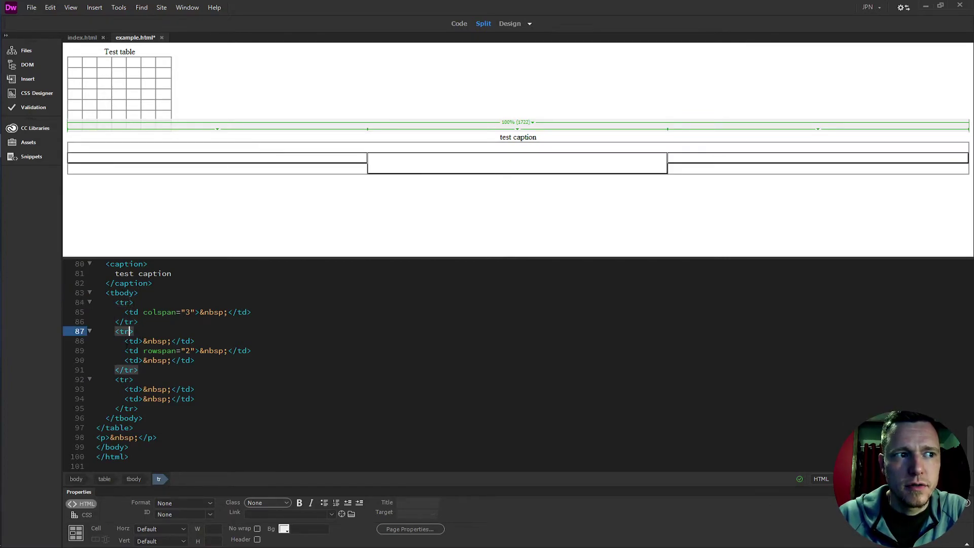
{"action": "left_click", "coordinate": [130, 379]}
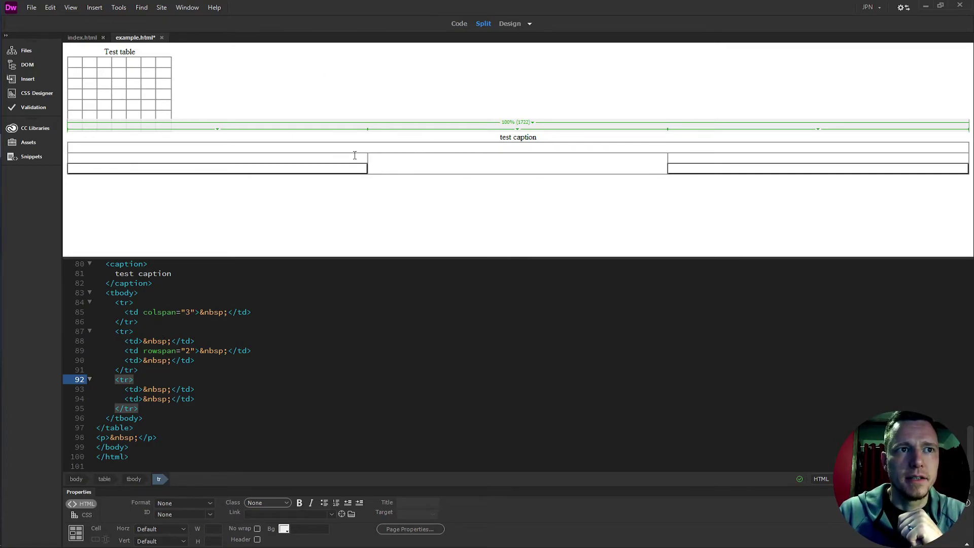
Compare the table's cells with their td tags in the code, including the colspan and rowspan attributes of the merged cells
{"action": "left_click", "coordinate": [377, 147]}
{"action": "left_click", "coordinate": [402, 163]}
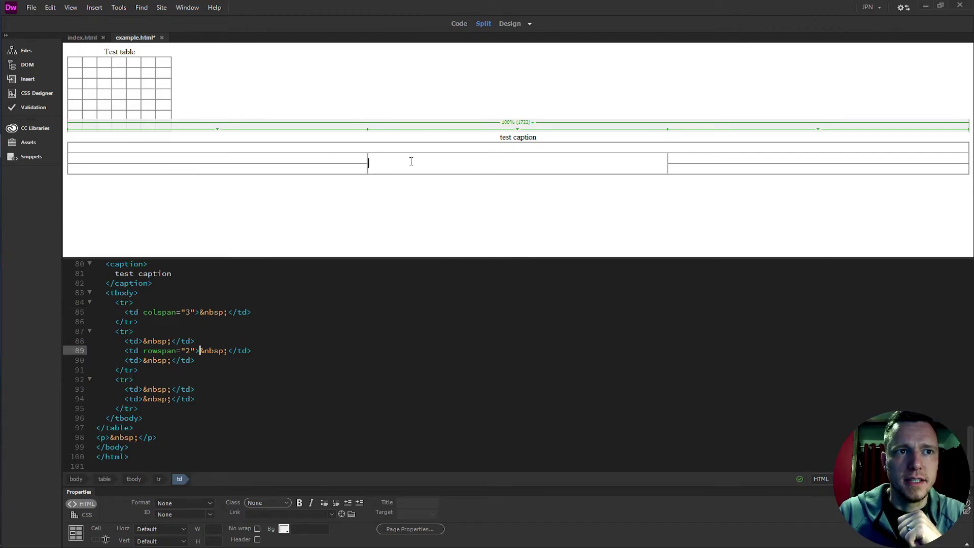
{"action": "left_click", "coordinate": [347, 158]}
{"action": "left_click", "coordinate": [342, 168]}
{"action": "left_click", "coordinate": [506, 164]}
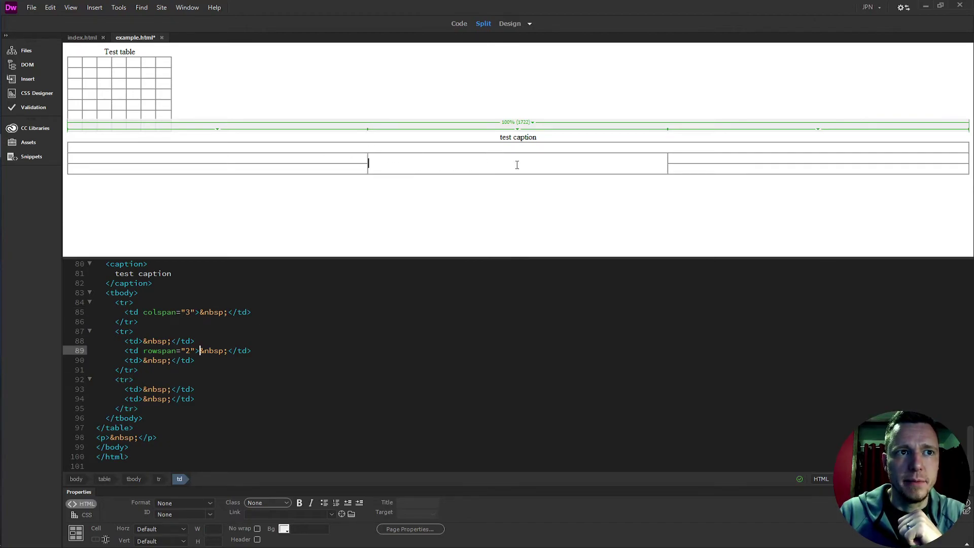
{"action": "left_click", "coordinate": [690, 163]}
{"action": "left_click", "coordinate": [689, 159]}
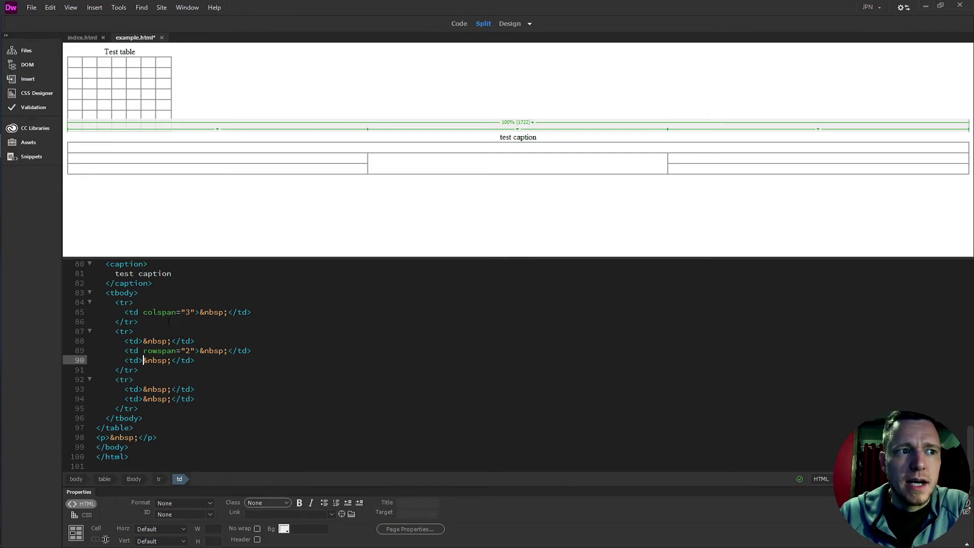
{"action": "left_click", "coordinate": [163, 323]}
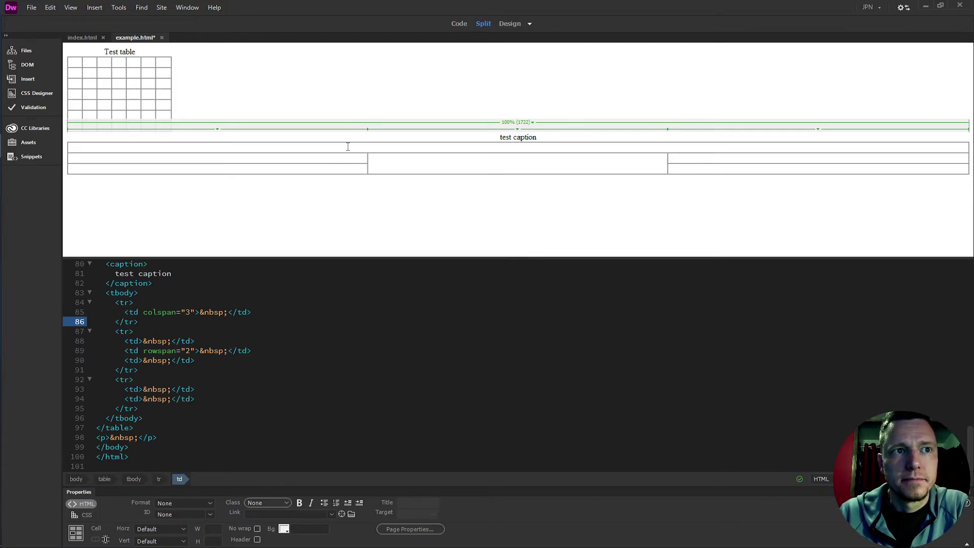
{"action": "left_click", "coordinate": [325, 148]}
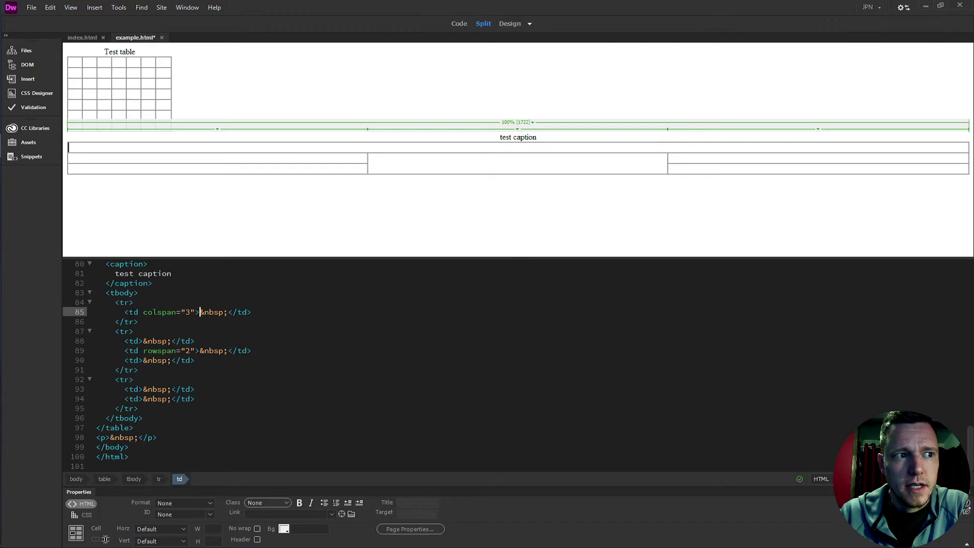
{"action": "key", "text": "ctrl+a"}
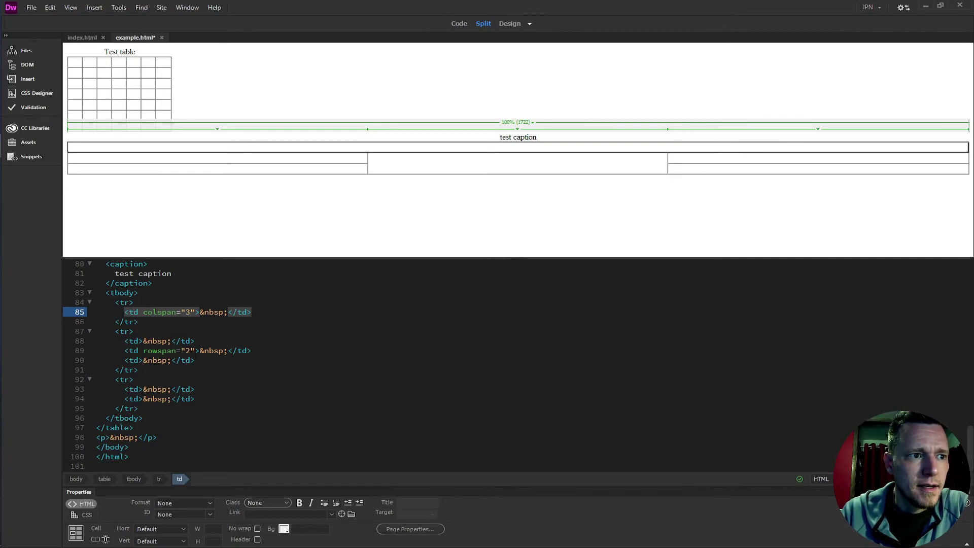
{"action": "left_click", "coordinate": [422, 161]}
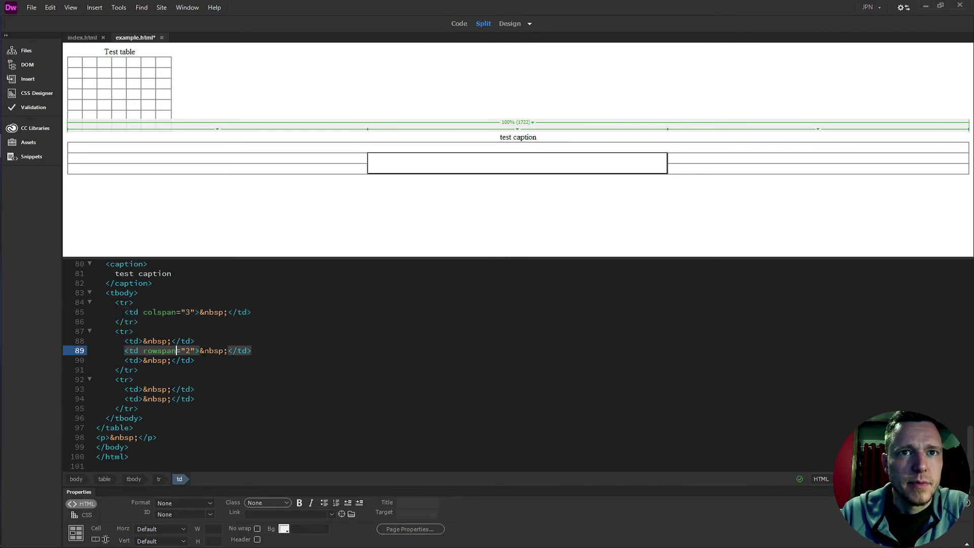